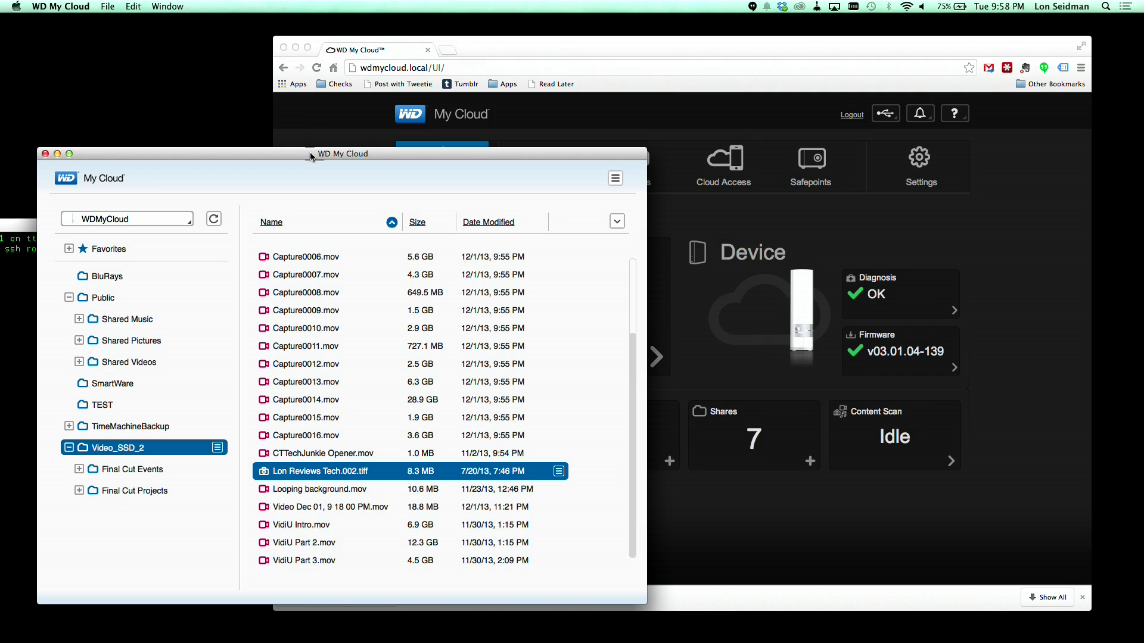
# Copy Lon Reviews Tech.002.tiff and paste it onto the Public share in the folder tree.
pyautogui.moveTo(302, 152); pyautogui.dragTo(406, 96)
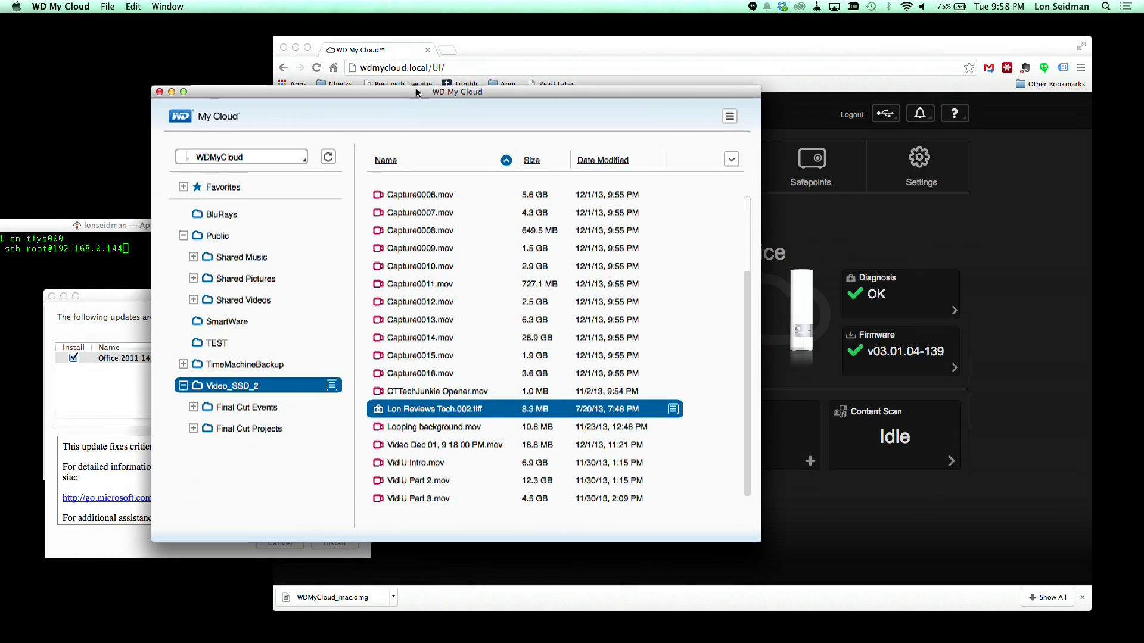
pyautogui.moveTo(407, 95)
pyautogui.mouseDown()
pyautogui.moveTo(437, 77)
pyautogui.moveTo(302, 77)
pyautogui.mouseUp()
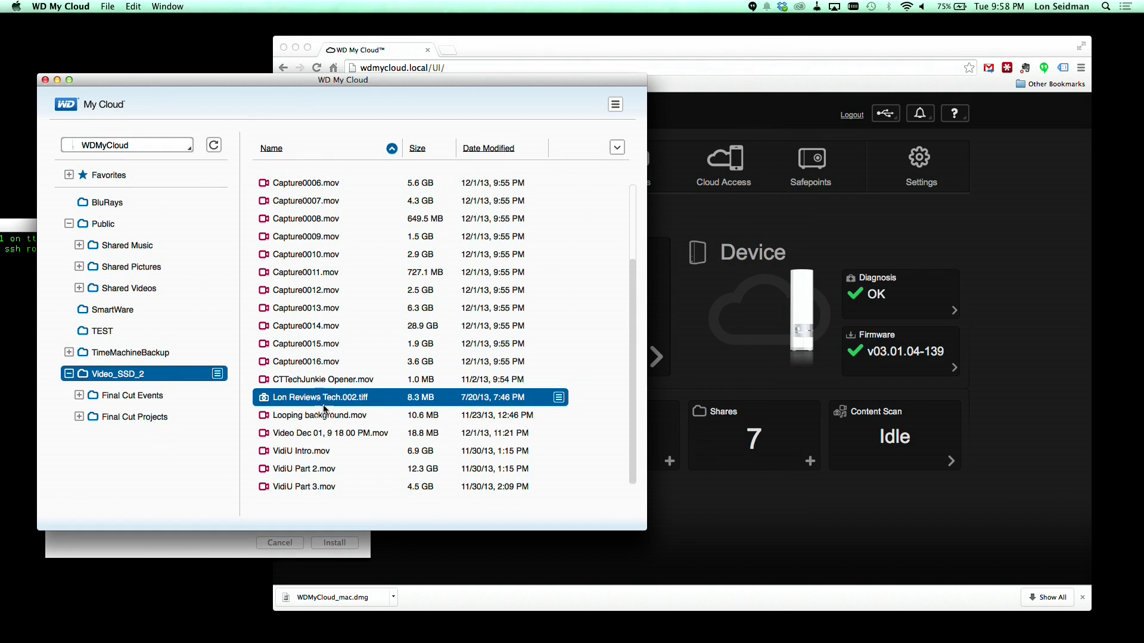
pyautogui.rightClick(323, 407)
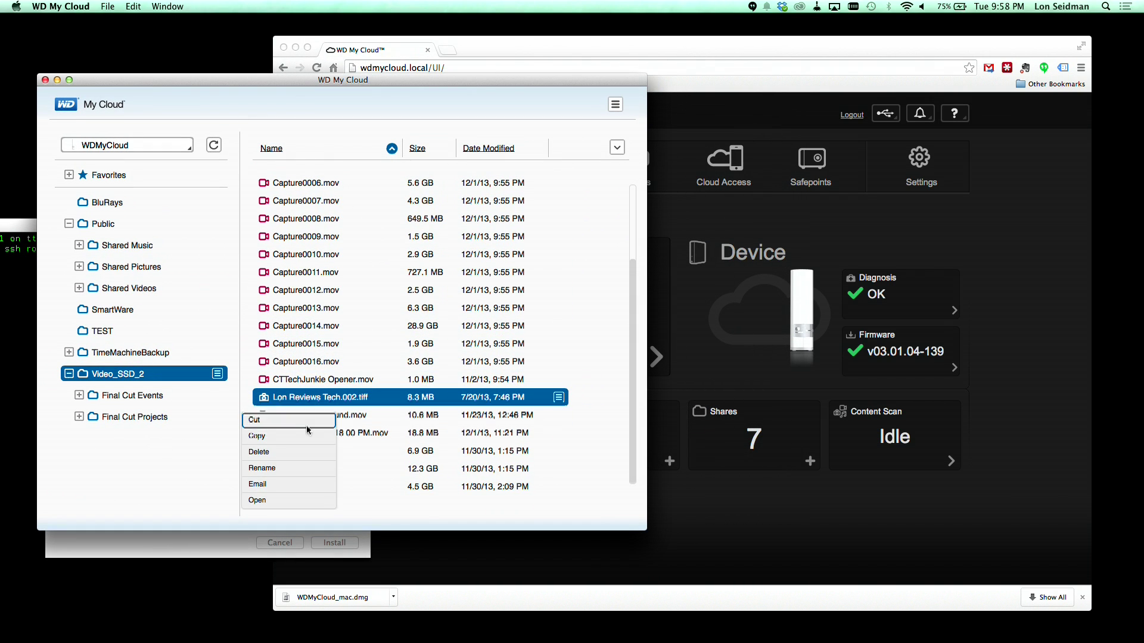
pyautogui.click(298, 435)
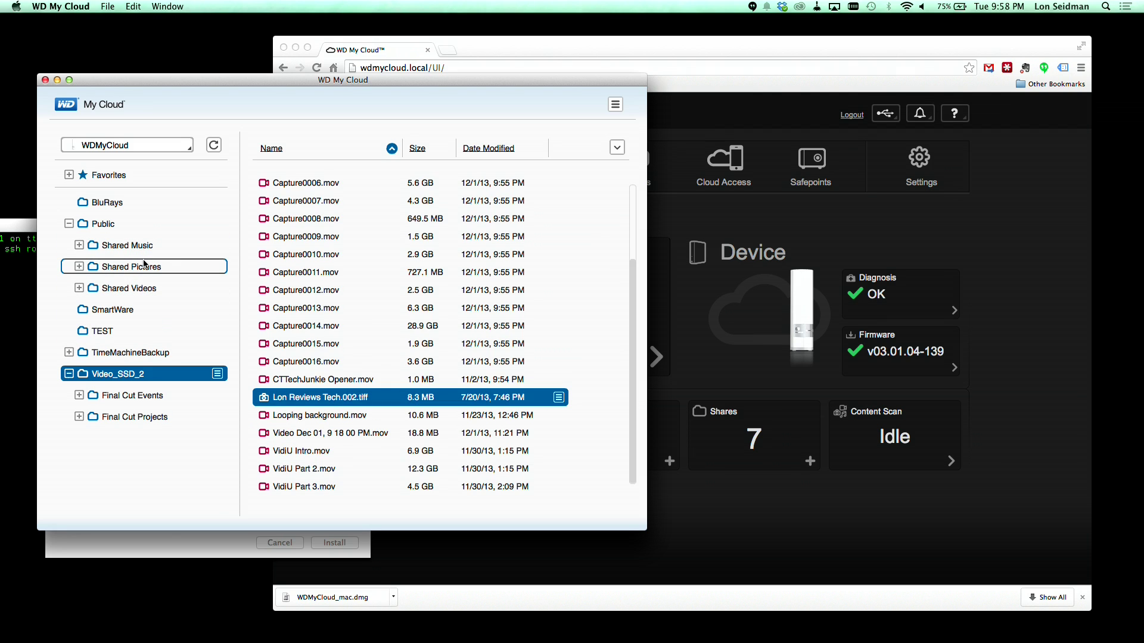
pyautogui.rightClick(112, 232)
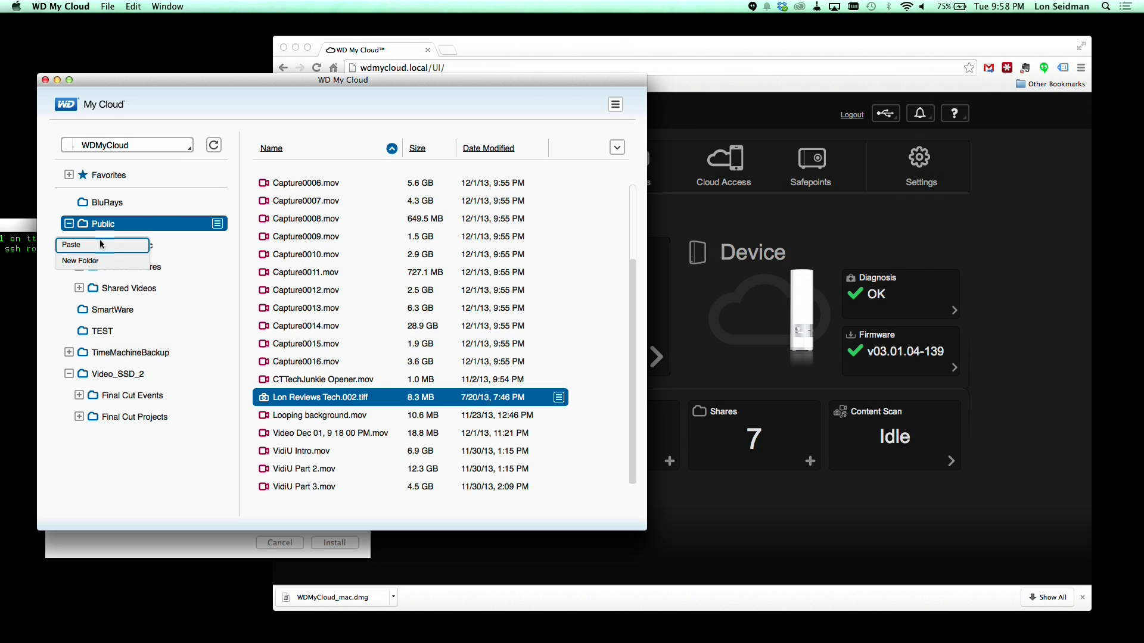
pyautogui.click(101, 245)
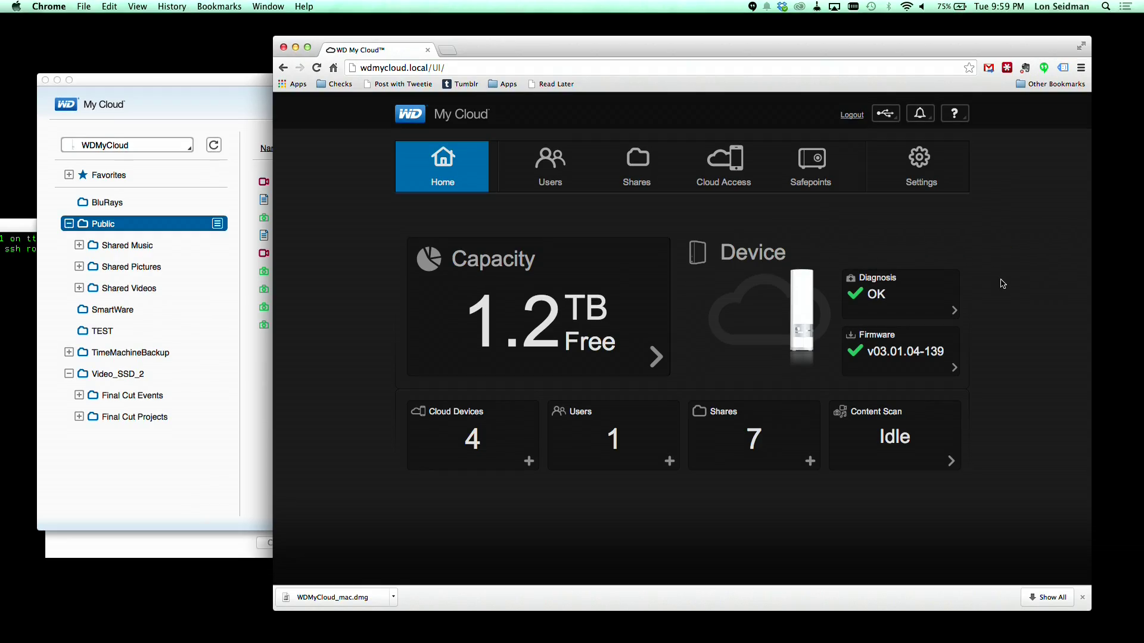
# Go to Settings > Network in the dashboard to check the IP address and SSH toggle.
pyautogui.moveTo(984, 45); pyautogui.dragTo(859, 53)
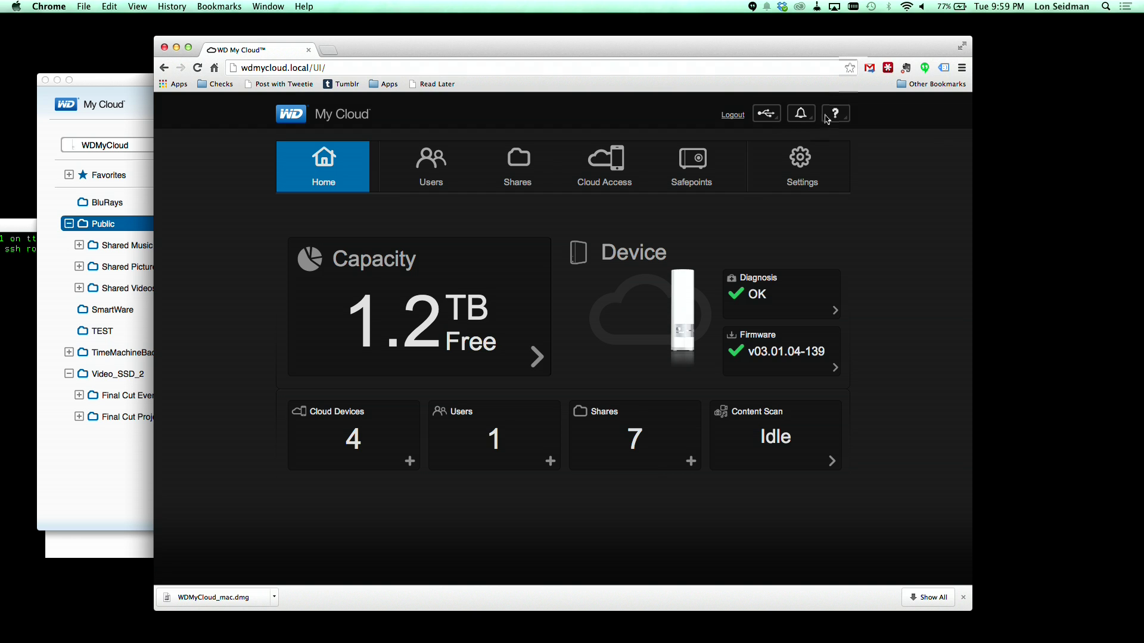
pyautogui.click(802, 182)
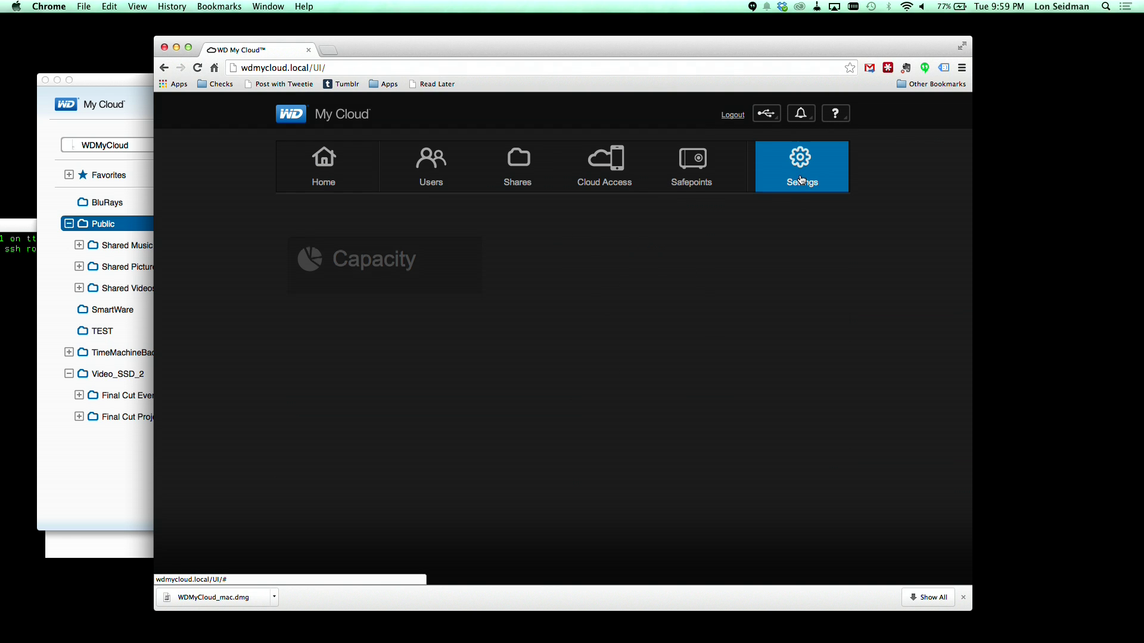
pyautogui.scroll(-1, 722, 351)
pyautogui.scroll(-2, 722, 352)
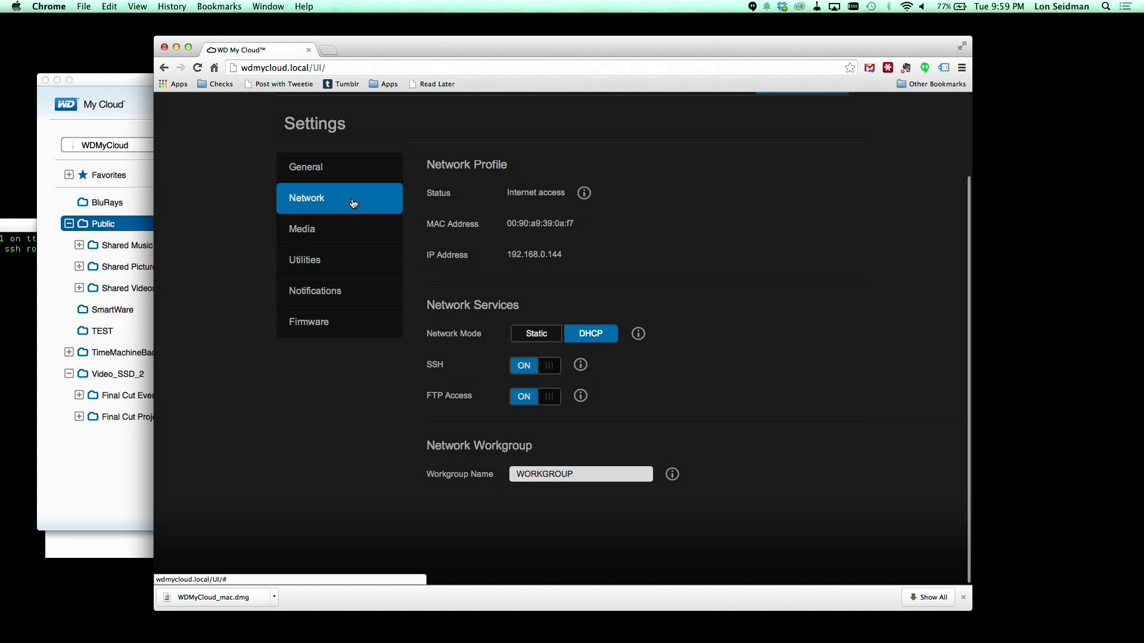
pyautogui.click(336, 178)
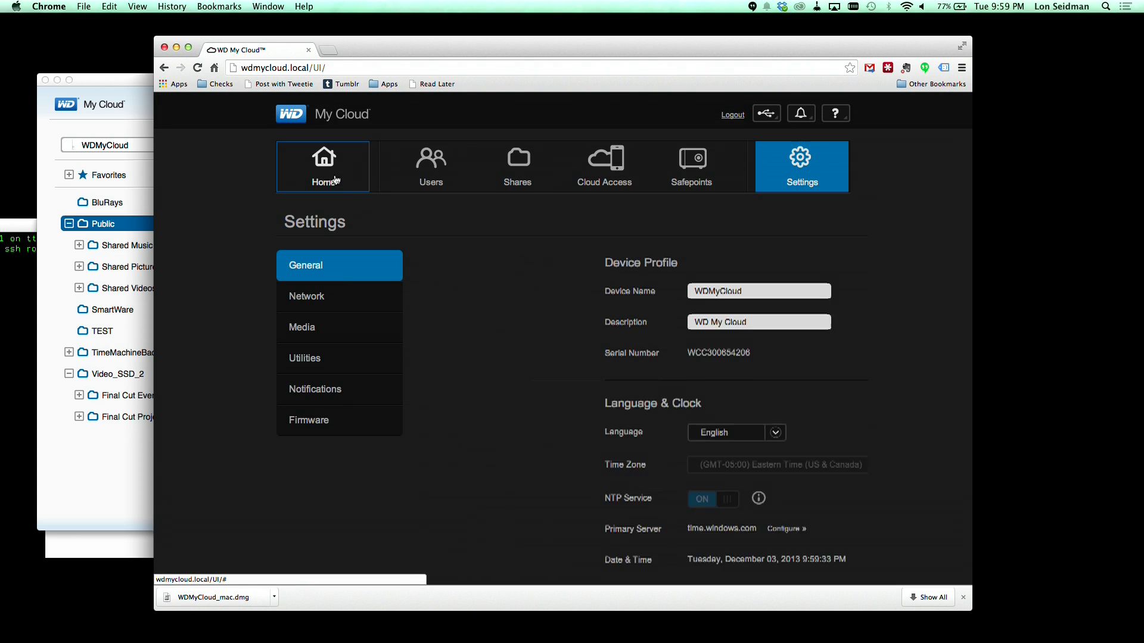
pyautogui.click(330, 295)
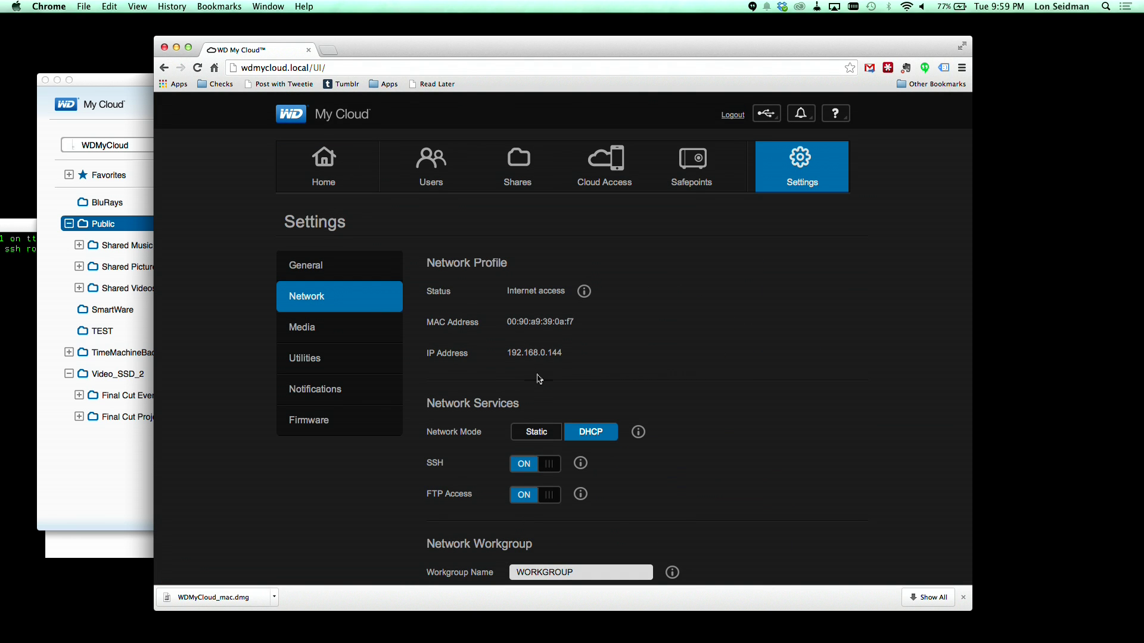
pyautogui.scroll(-3, 597, 421)
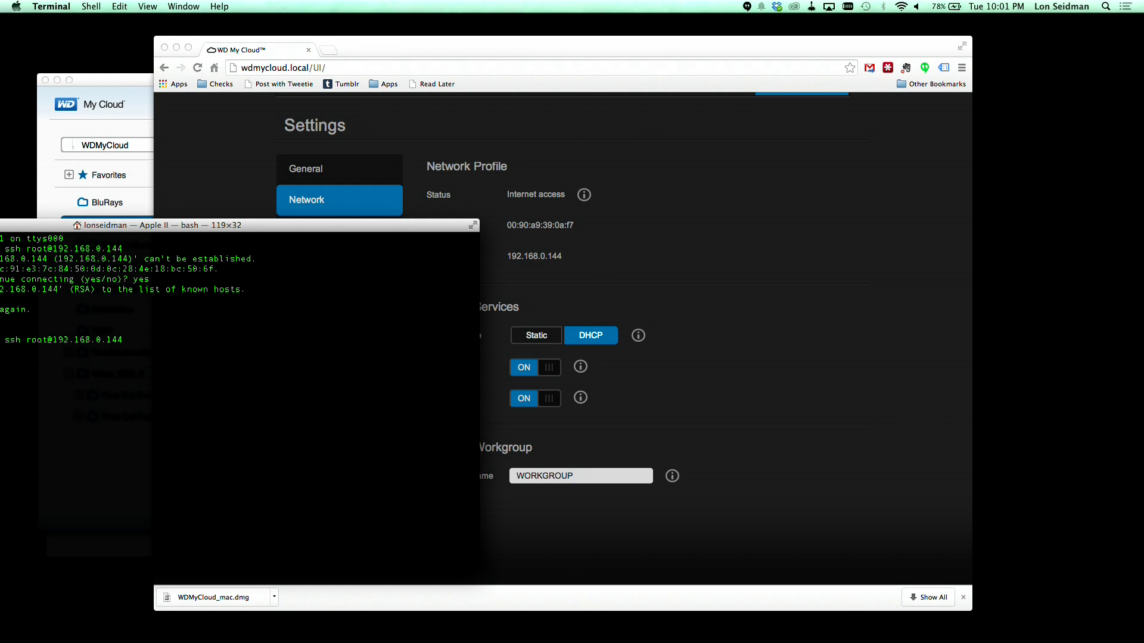
pyautogui.press('Return')
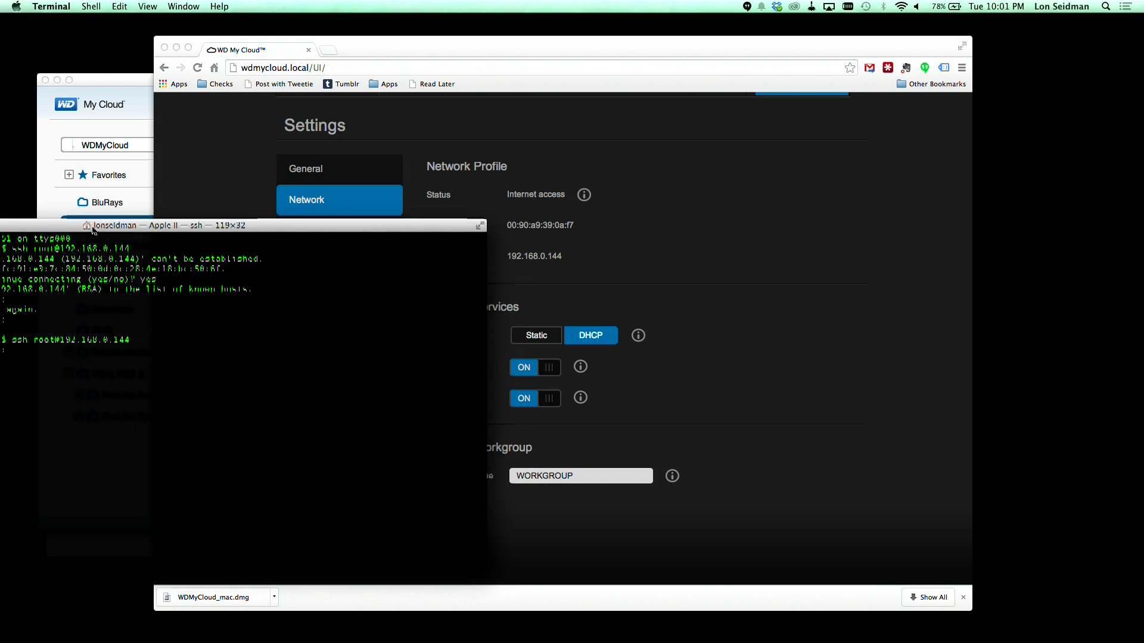
pyautogui.moveTo(80, 228); pyautogui.dragTo(143, 223)
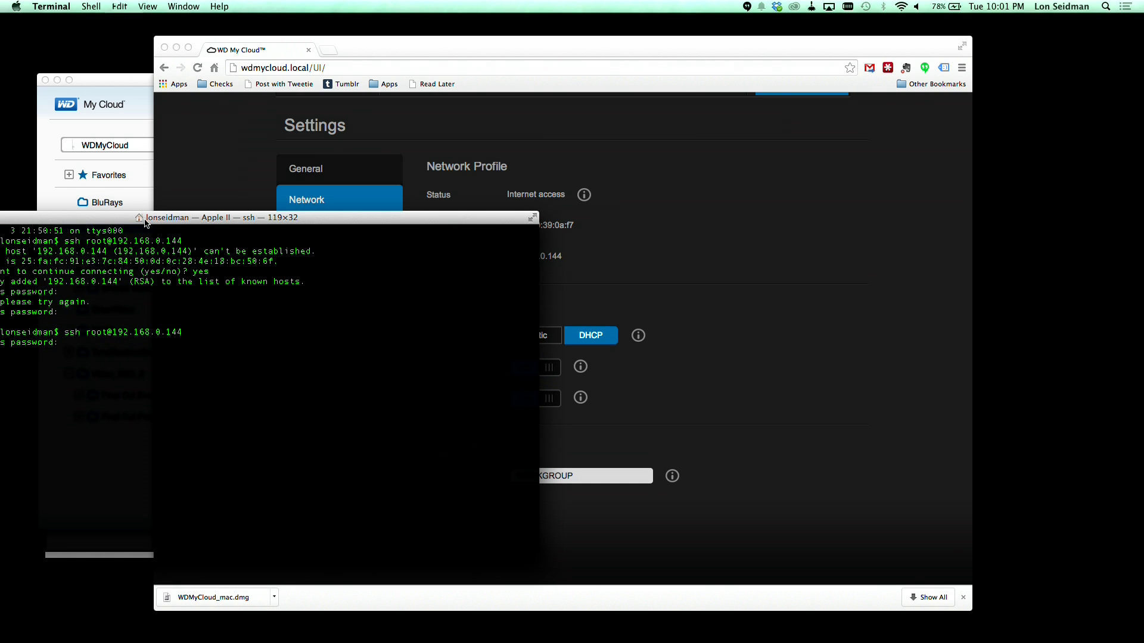
pyautogui.press('Return')
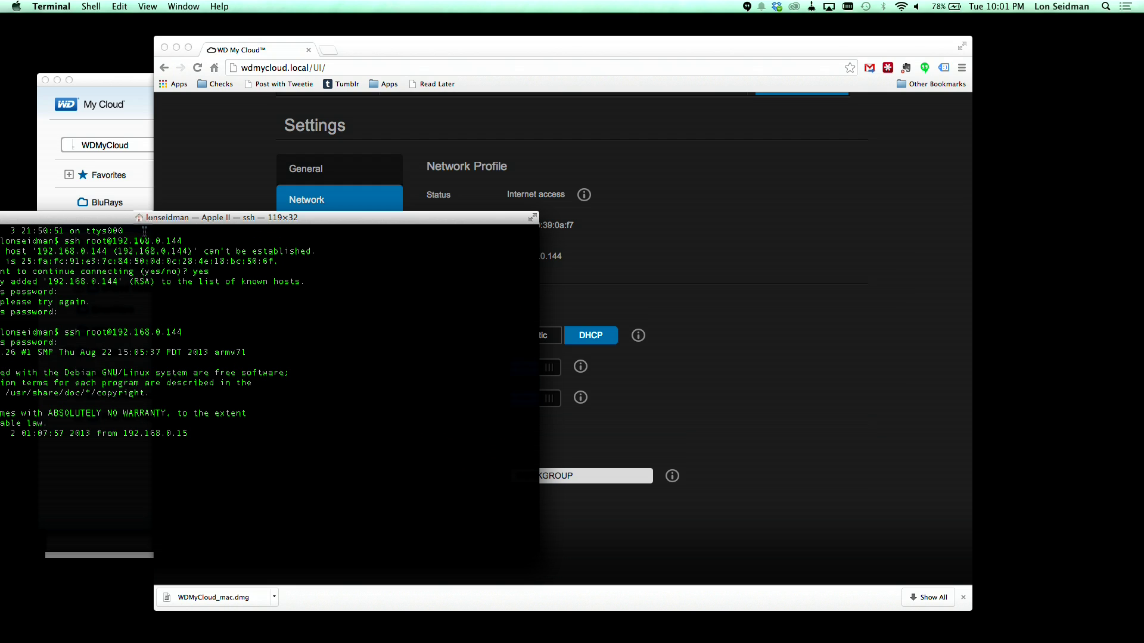
pyautogui.moveTo(146, 224); pyautogui.dragTo(282, 87)
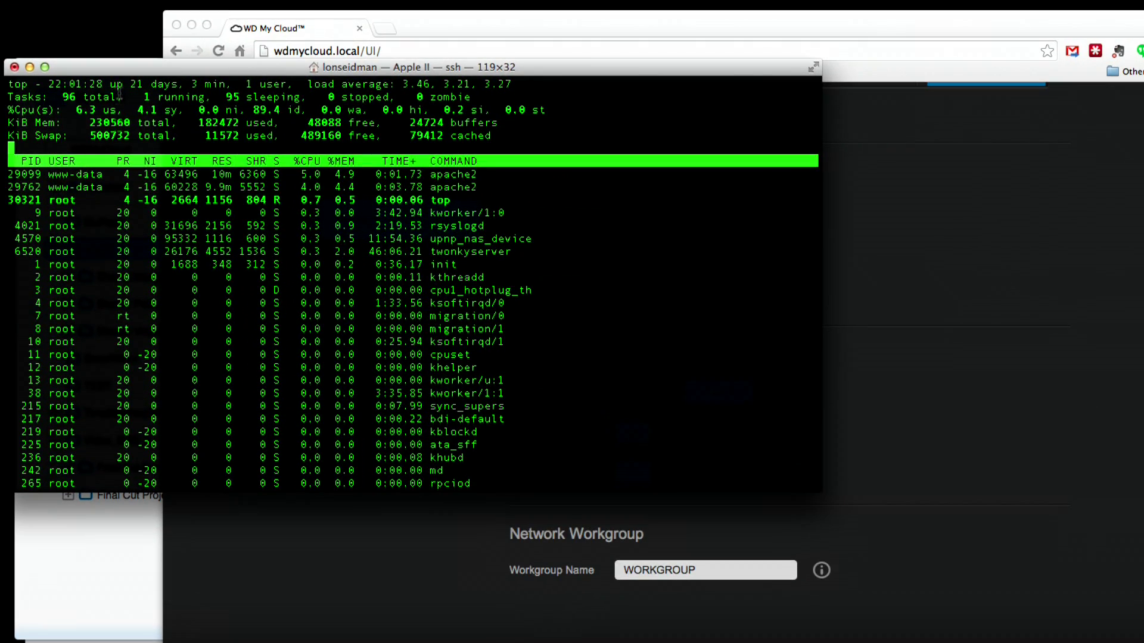
# Quit top, then go to / and /DataVolume, listing each directory.
pyautogui.moveTo(116, 68); pyautogui.dragTo(153, 55)
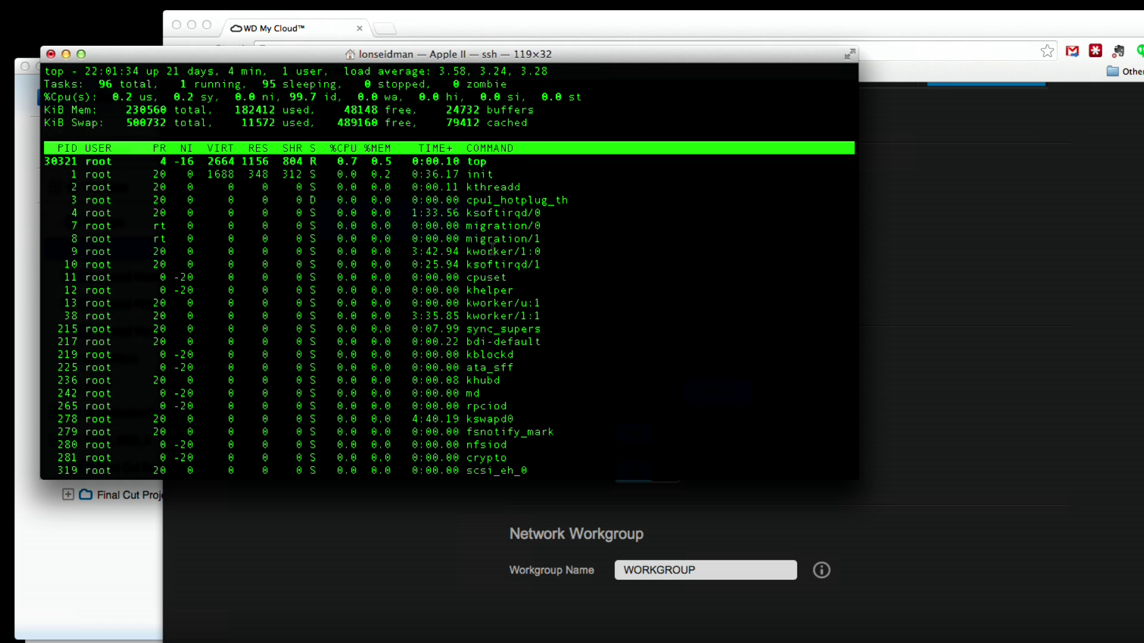
pyautogui.press('q')
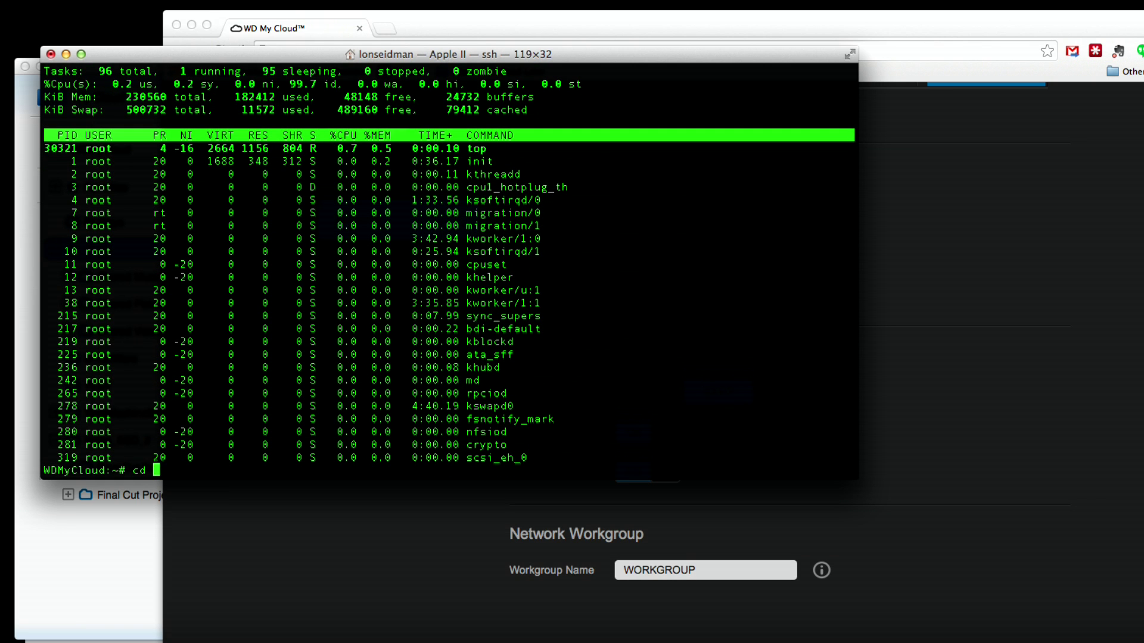
pyautogui.write('/')
pyautogui.press('Return')
pyautogui.write('ls')
pyautogui.press('Return')
pyautogui.write('cd DataVolume')
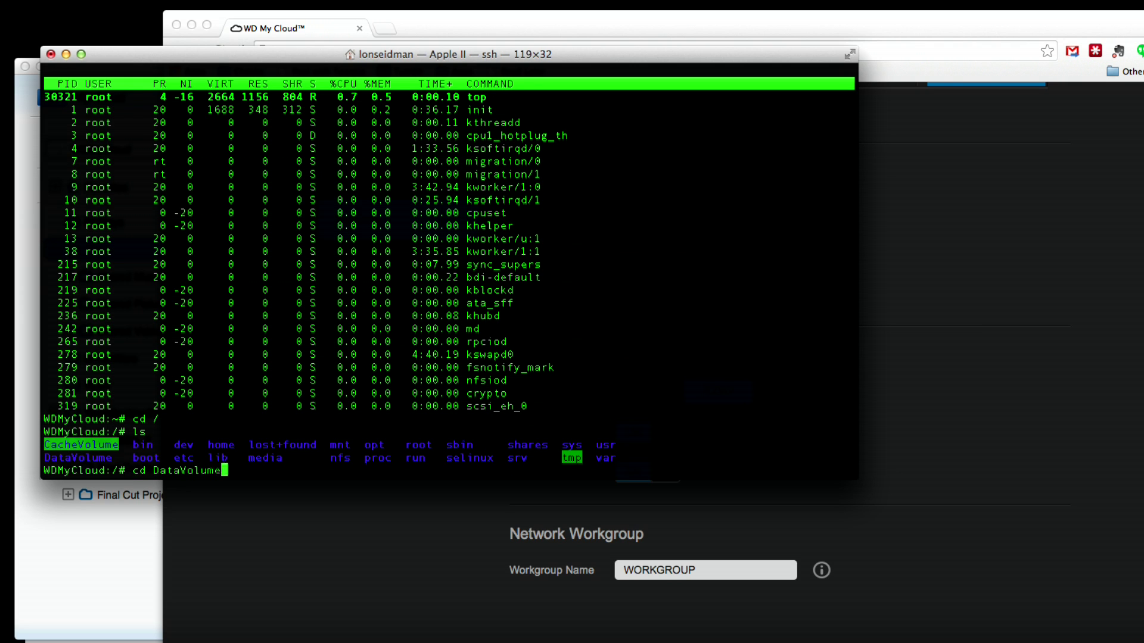
pyautogui.press('Return')
pyautogui.write('ls')
pyautogui.press('Return')
pyautogui.write('cd')
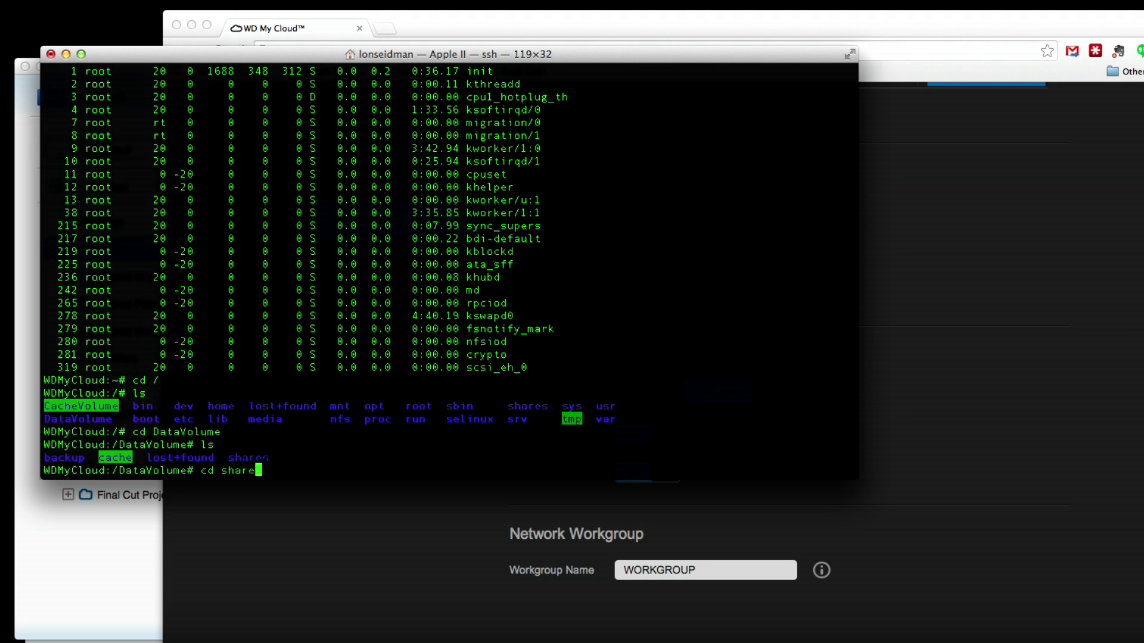
pyautogui.write('share')
# Enter shares, then Video_SSD_2, listing the shares and then Video_SSD_2's files with ls -l.
pyautogui.press('Return')
pyautogui.write('ls')
pyautogui.press('Return')
pyautogui.write('cd Video_SSD_2')
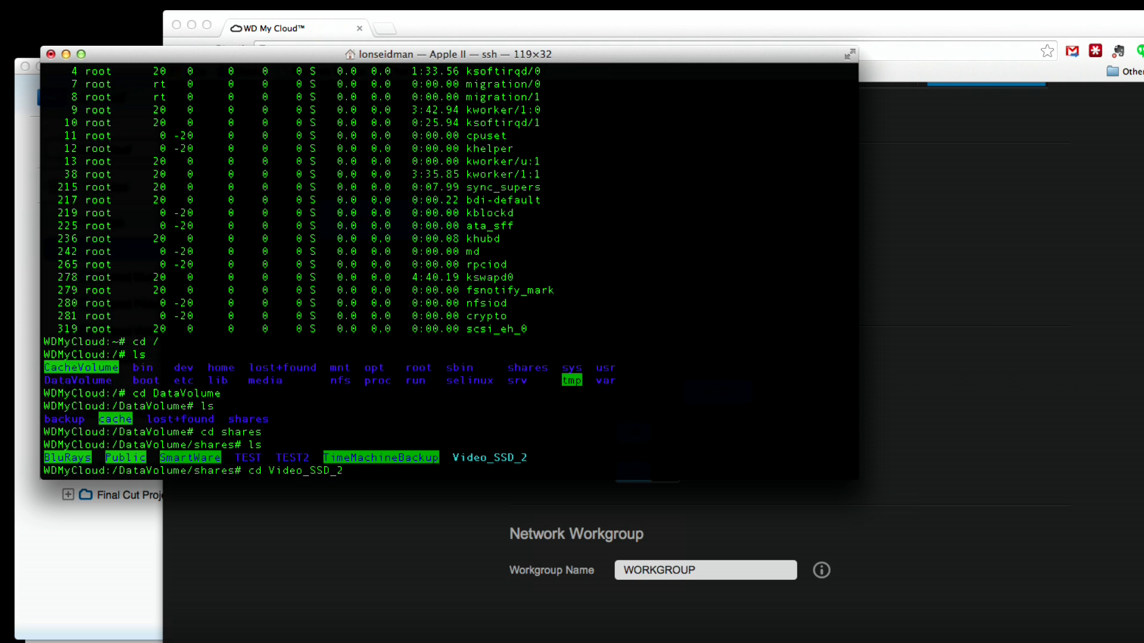
pyautogui.press('Return')
pyautogui.write('ls')
pyautogui.press('Return')
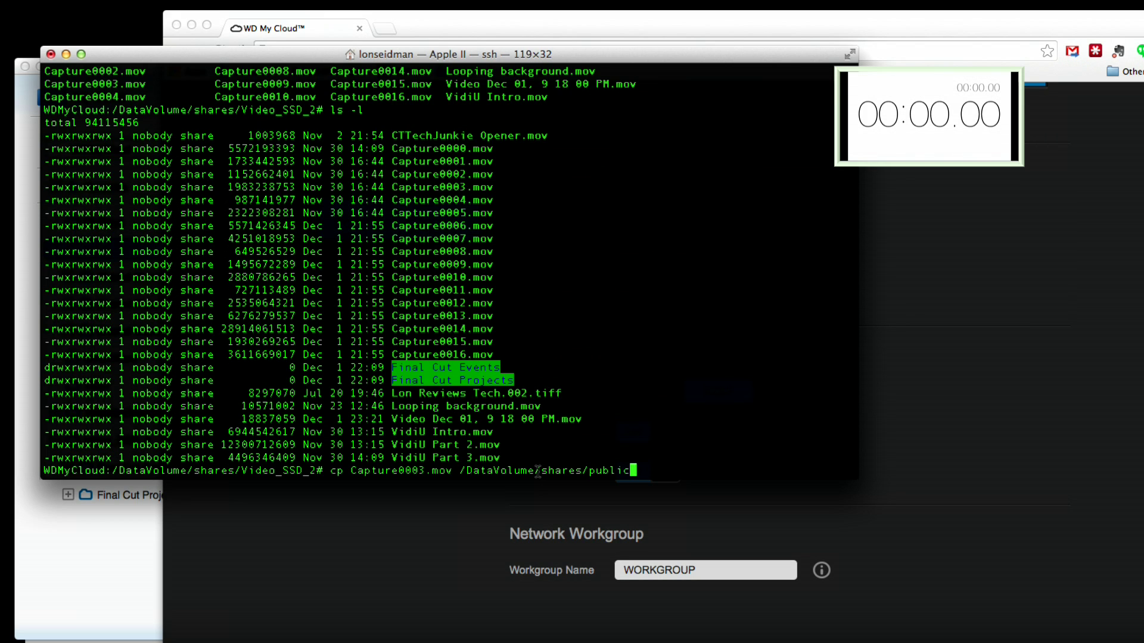
# Run cp Capture0003.mov /DataVolume/shares/public to copy the video into Public.
pyautogui.press('Return')
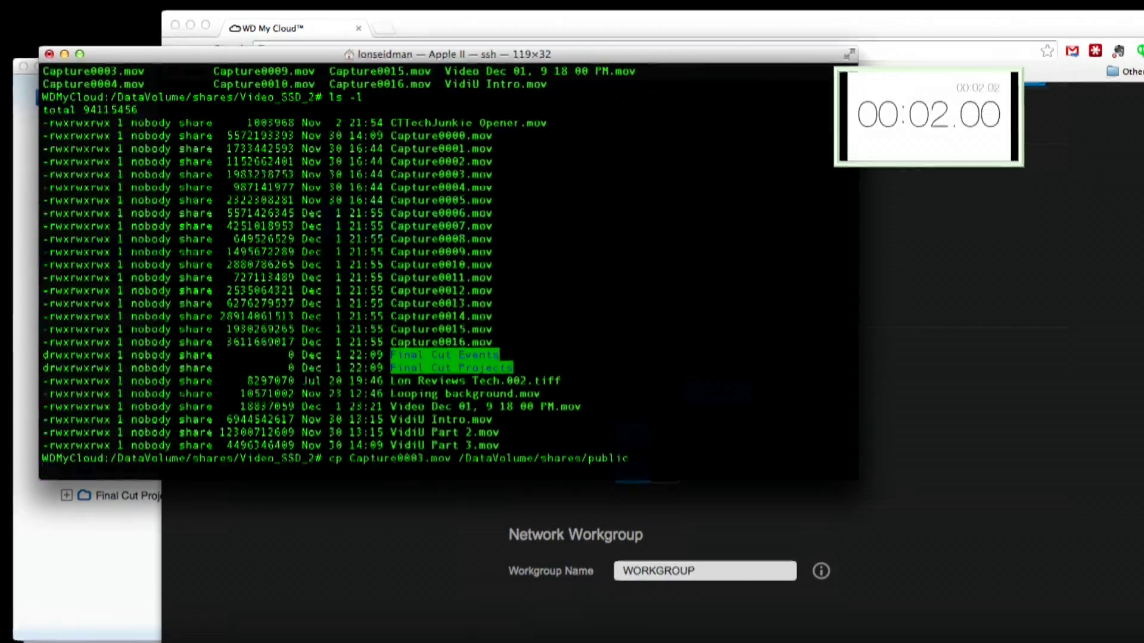